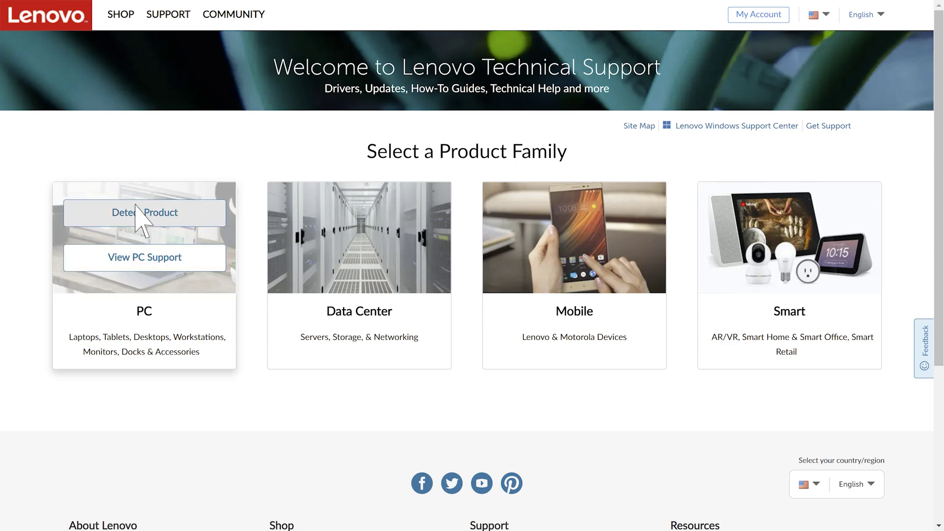
# Auto-detect the ThinkPad P52 and open its Parts catalogue page.
pyautogui.click(136, 211)
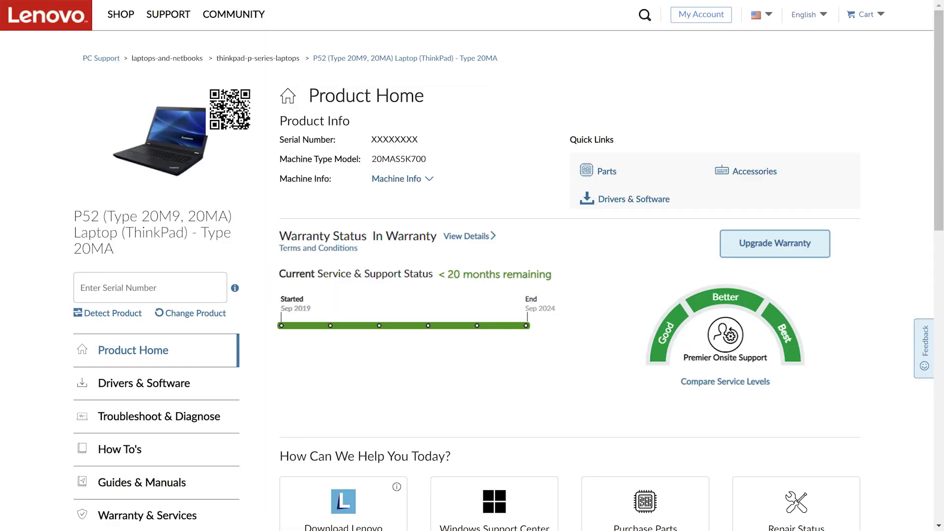
pyautogui.scroll(-3, 472, 295)
pyautogui.scroll(-1, 472, 295)
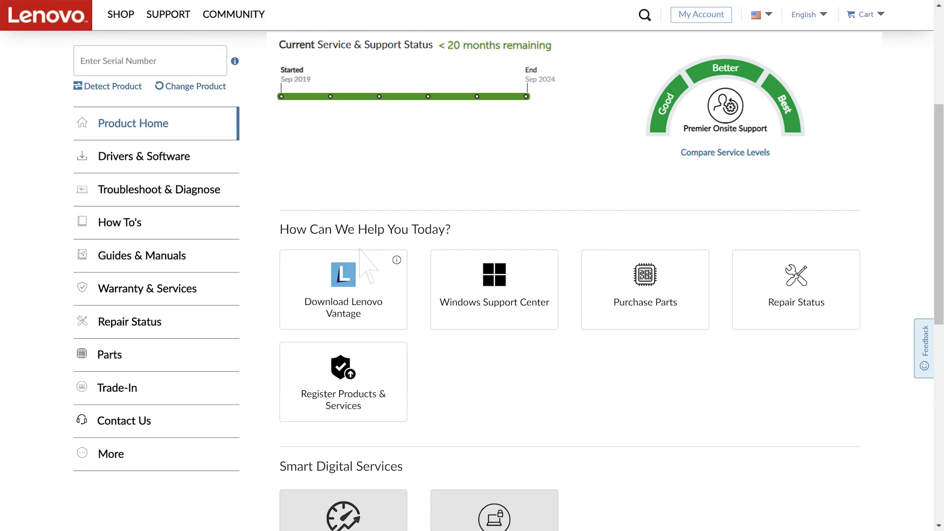
pyautogui.click(109, 355)
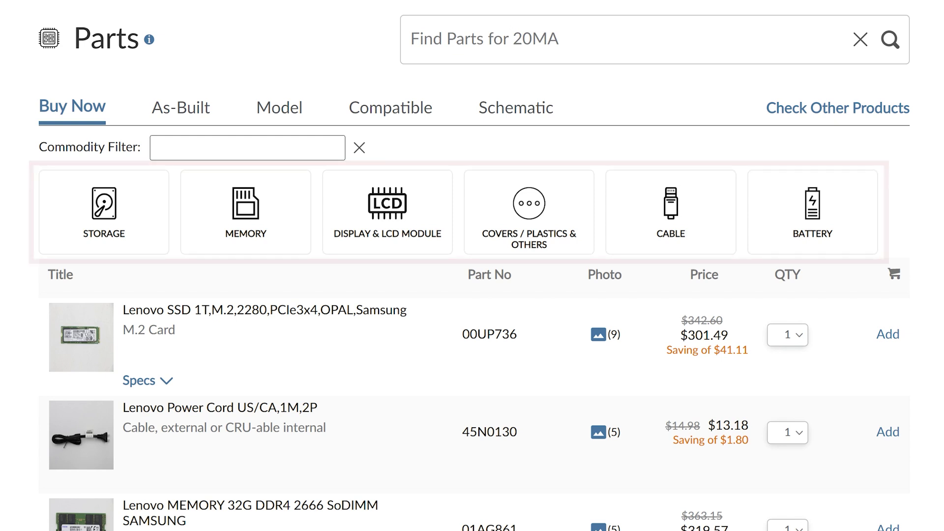
# Filter the P52 parts list with the Storage and Memory category tiles.
pyautogui.click(327, 224)
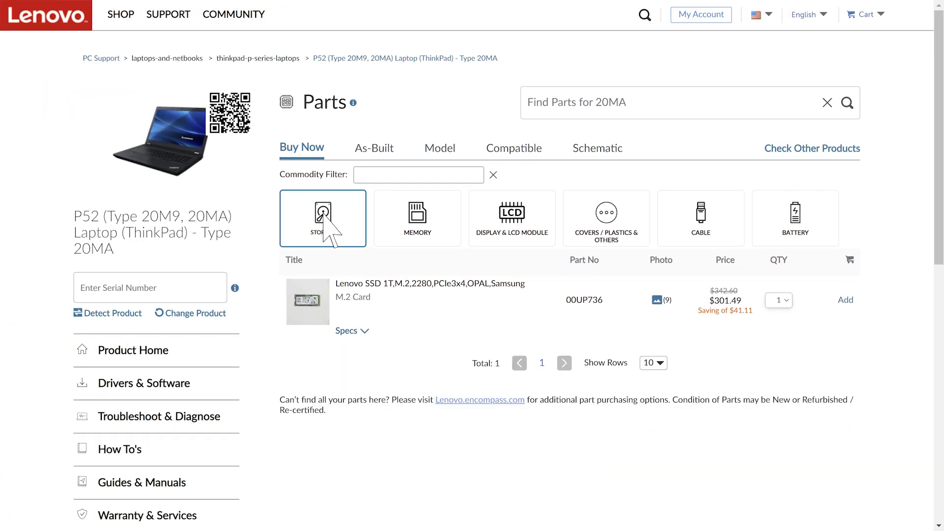
pyautogui.click(327, 221)
pyautogui.click(420, 221)
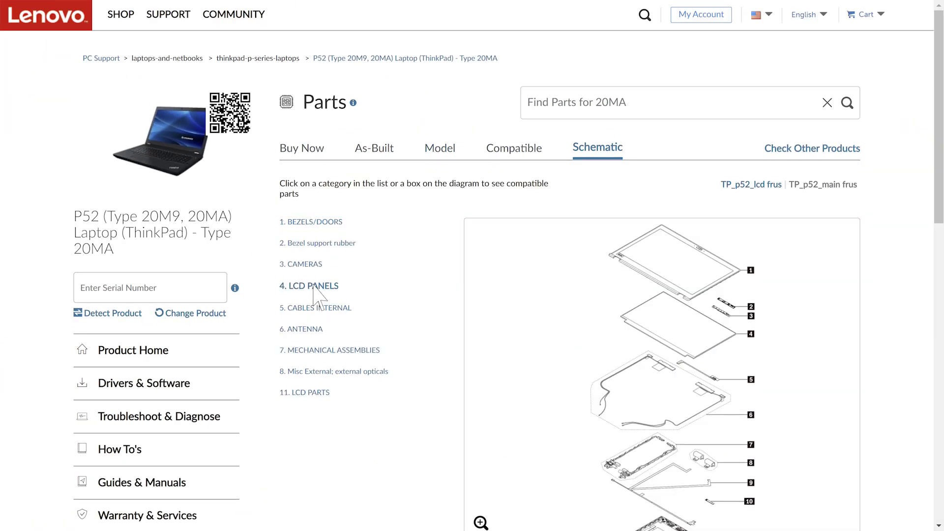
pyautogui.scroll(-6, 472, 295)
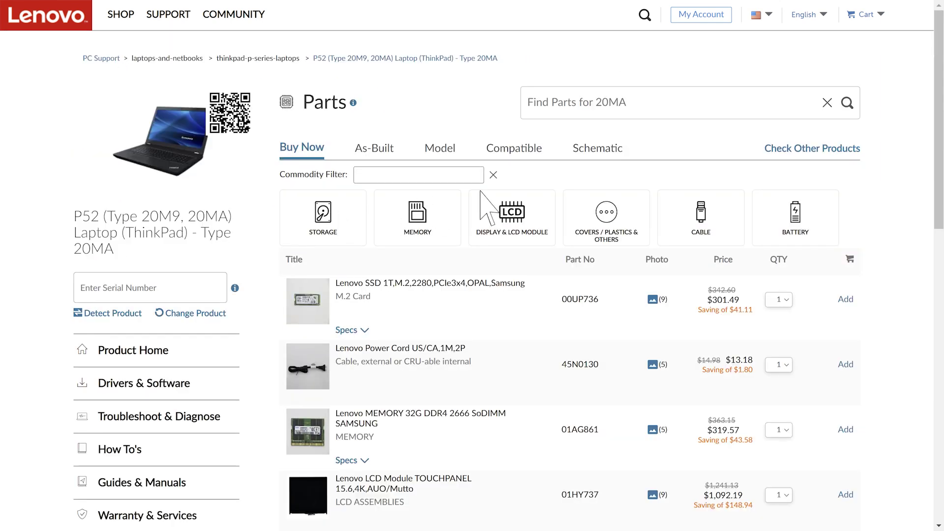
pyautogui.click(819, 148)
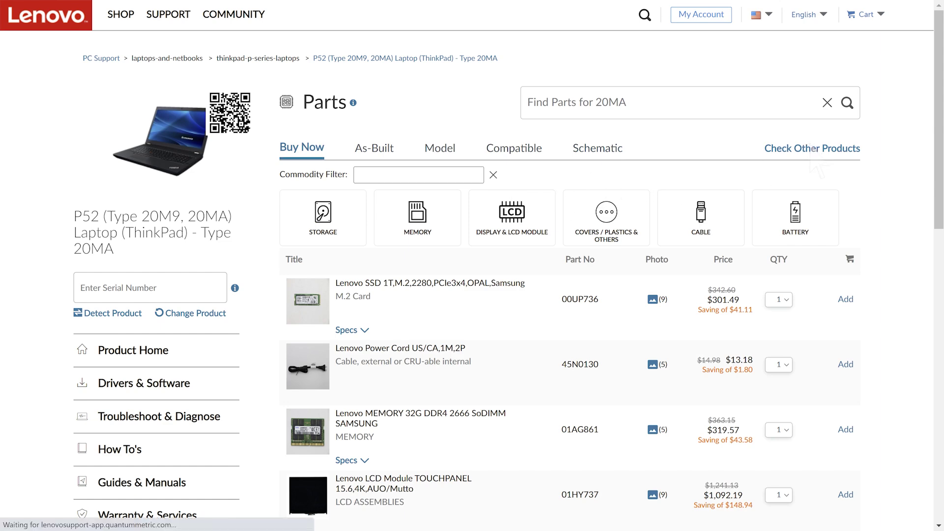
pyautogui.scroll(-3, 472, 295)
pyautogui.scroll(-3, 471, 295)
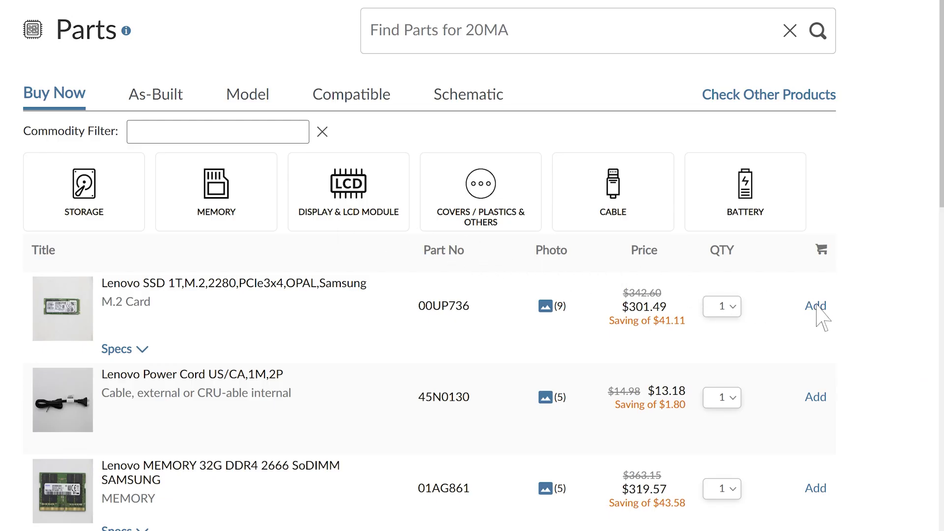
pyautogui.click(816, 306)
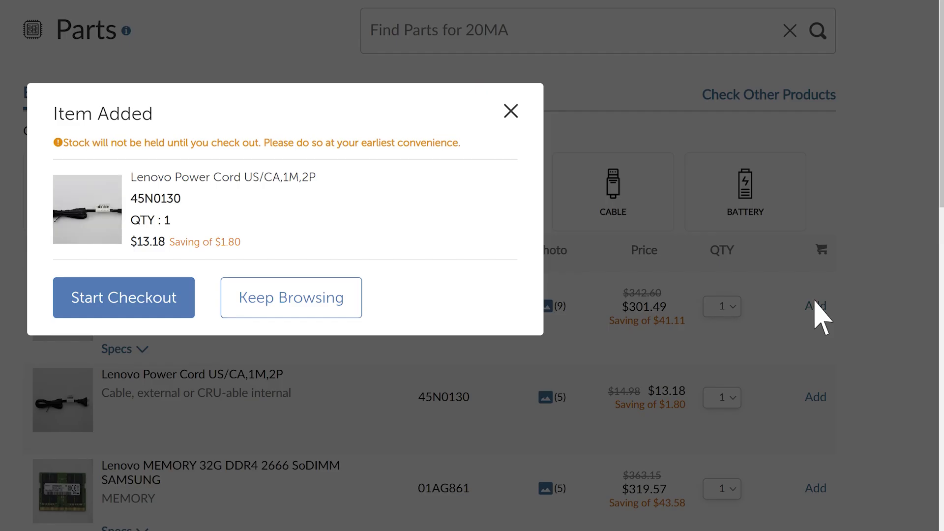
# Keep browsing, add the Lenovo 1TB SSD (00UP736) beside the power cord, and review the cart.
pyautogui.click(293, 298)
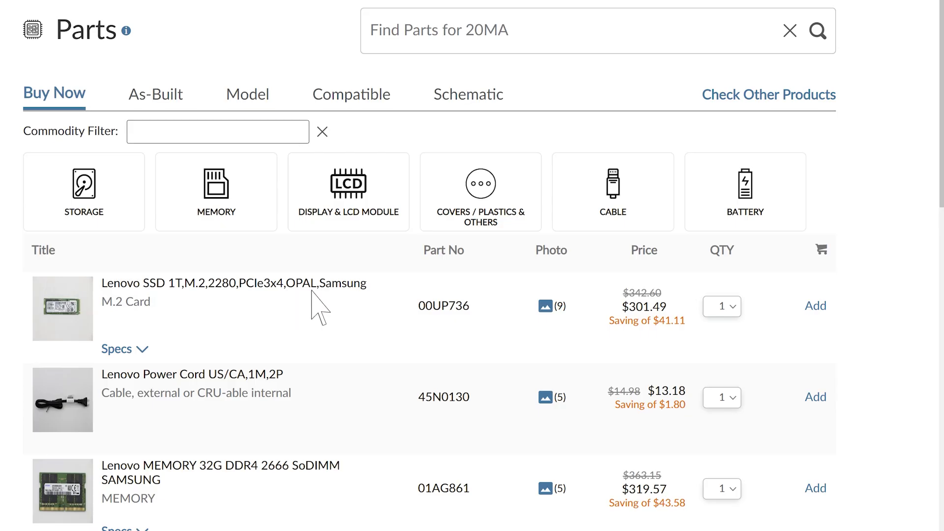
pyautogui.click(816, 305)
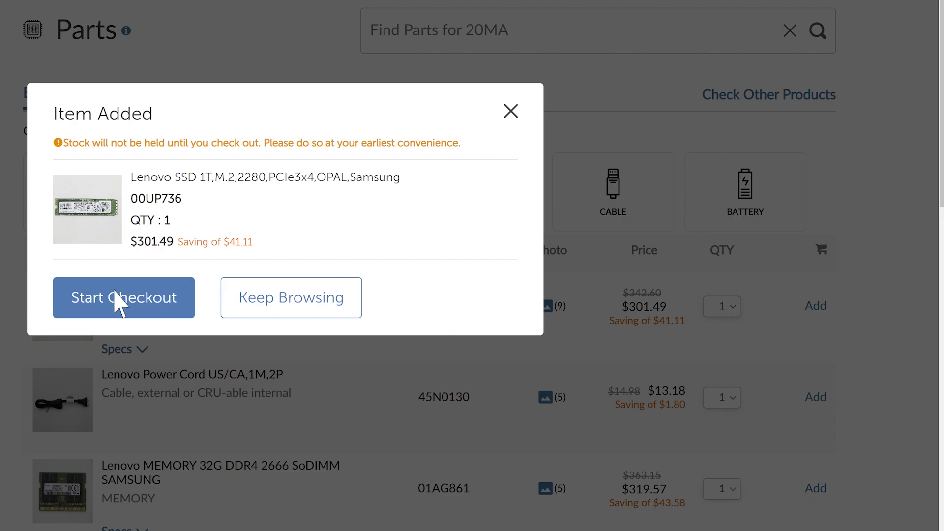
pyautogui.click(123, 298)
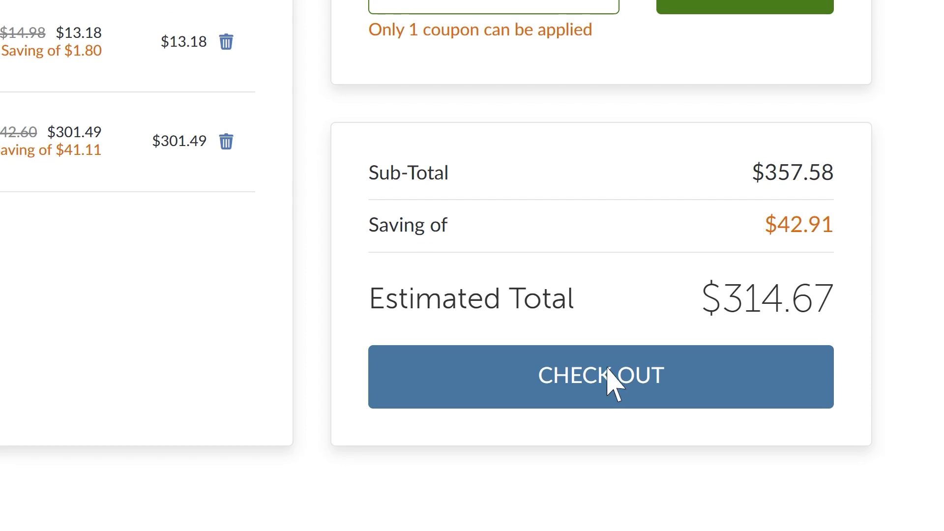
# Enter the suggested shipping address and contact phone, then advance to payment ($337.49 total).
pyautogui.click(614, 384)
pyautogui.write('8001 Development Dr')
pyautogui.click(177, 389)
pyautogui.scroll(-2, 346, 295)
pyautogui.scroll(-5, 347, 294)
pyautogui.click(437, 449)
pyautogui.click(215, 343)
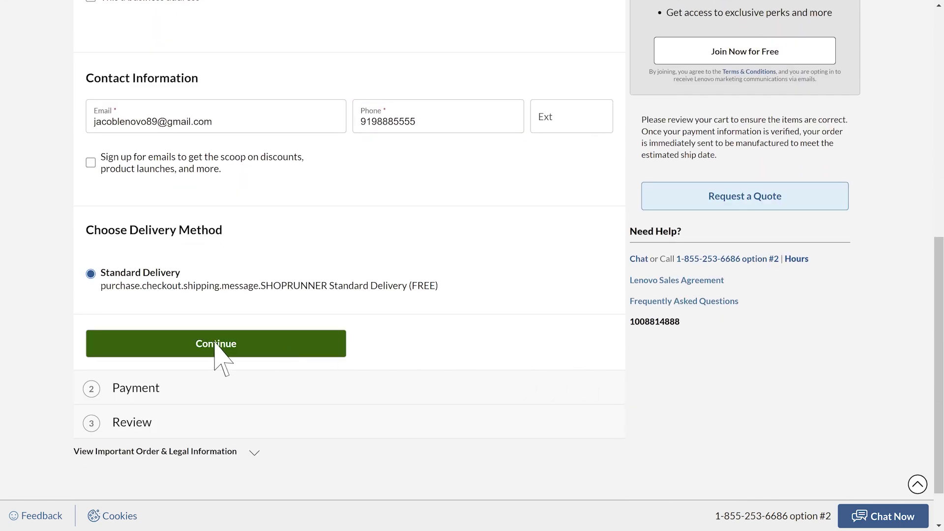
pyautogui.scroll(-2, 347, 295)
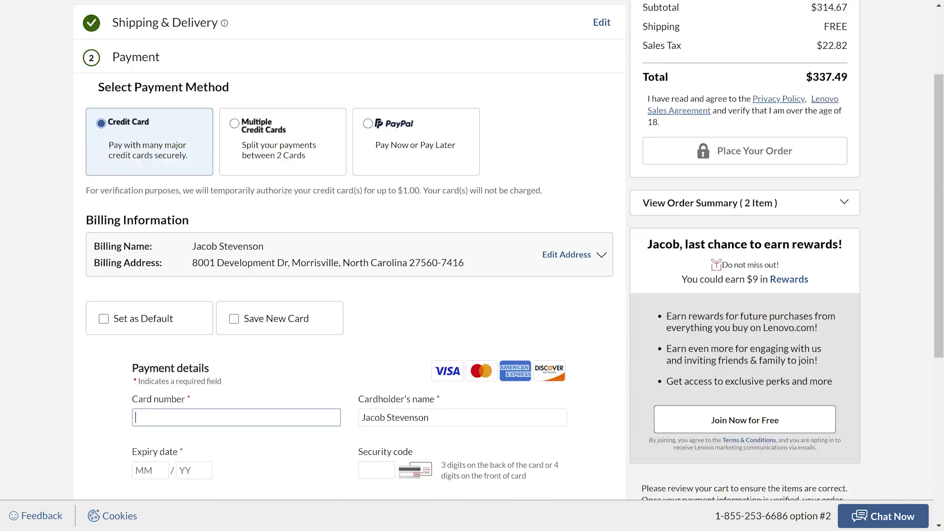